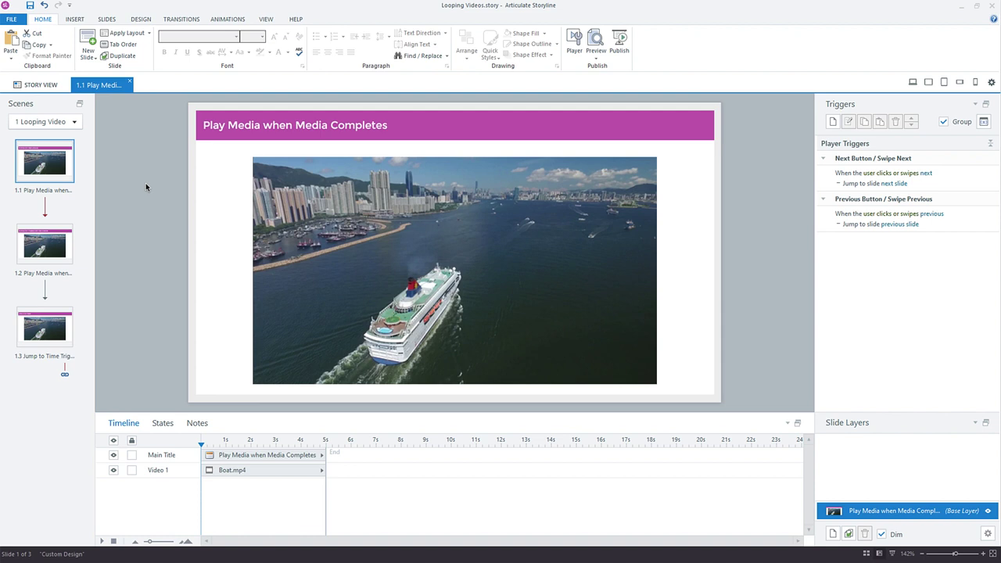
# Add a trigger to slide 1.1's video that plays Video 1 when Video 1 completes, and preview the slide
pyautogui.click(286, 321)
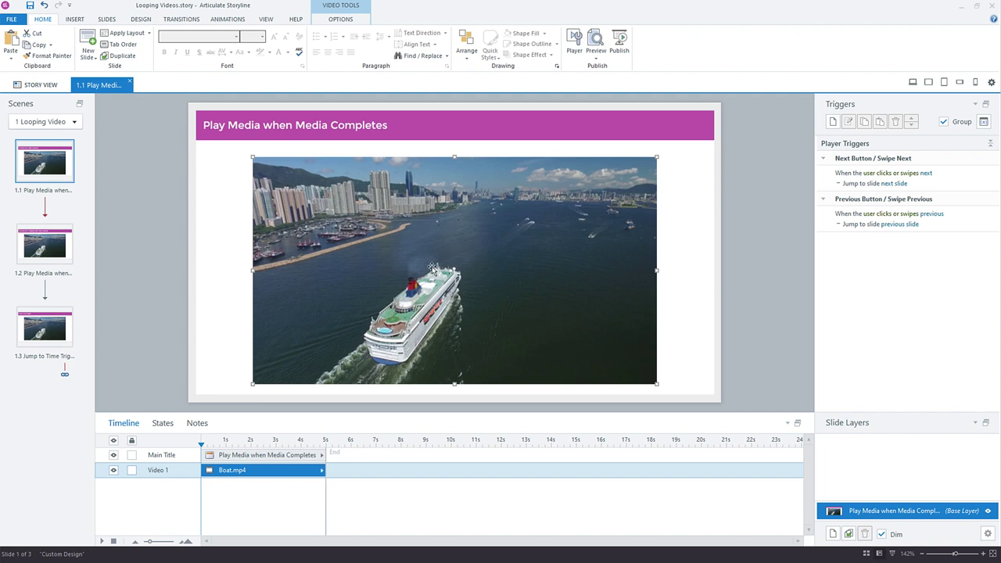
pyautogui.click(340, 24)
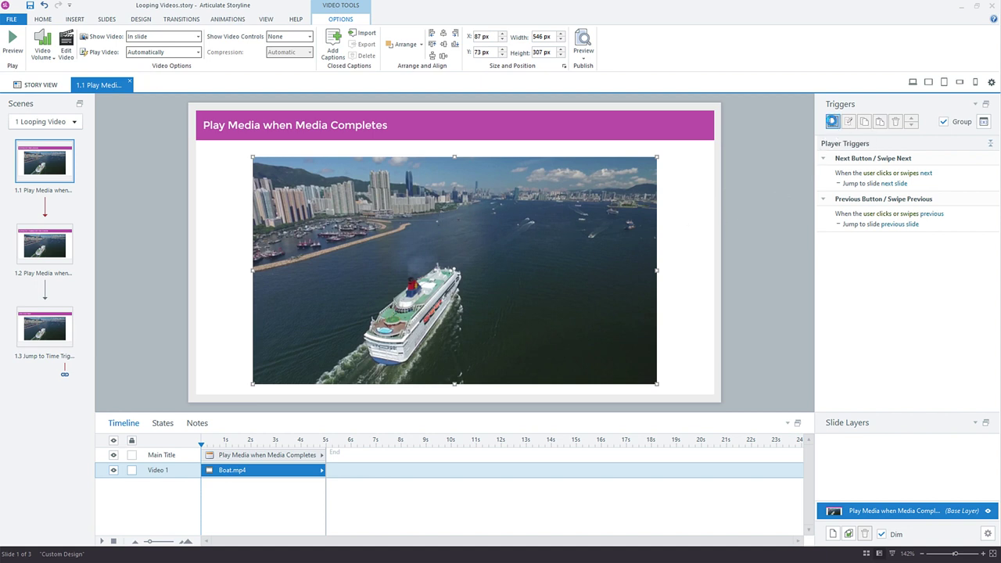
pyautogui.click(833, 126)
pyautogui.moveTo(382, 163); pyautogui.dragTo(701, 57)
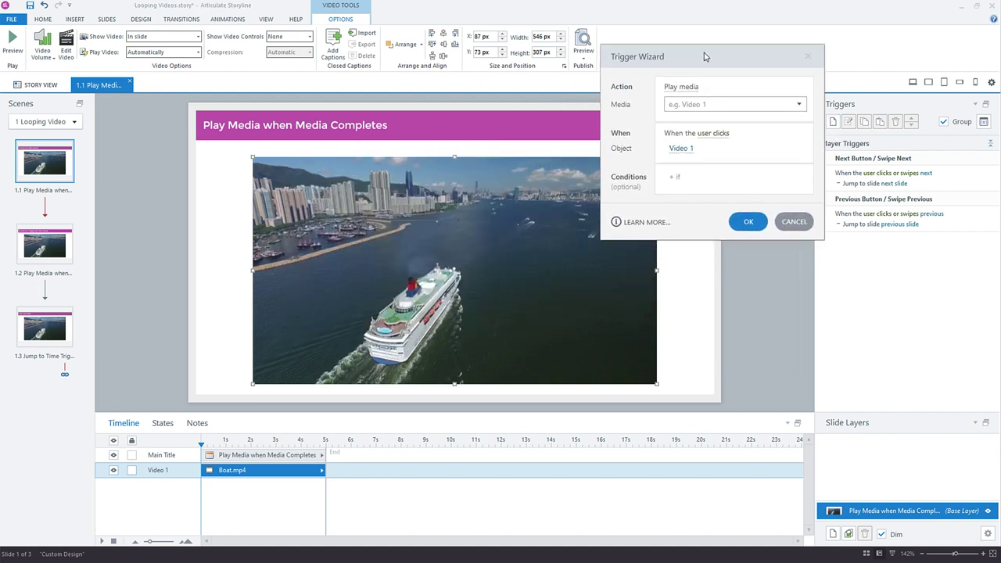
pyautogui.click(684, 106)
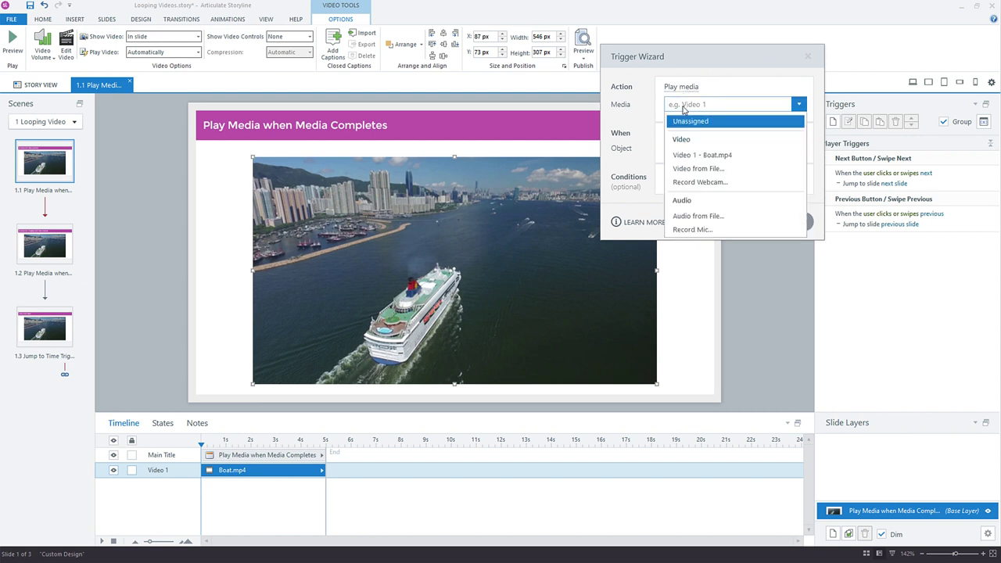
pyautogui.click(731, 156)
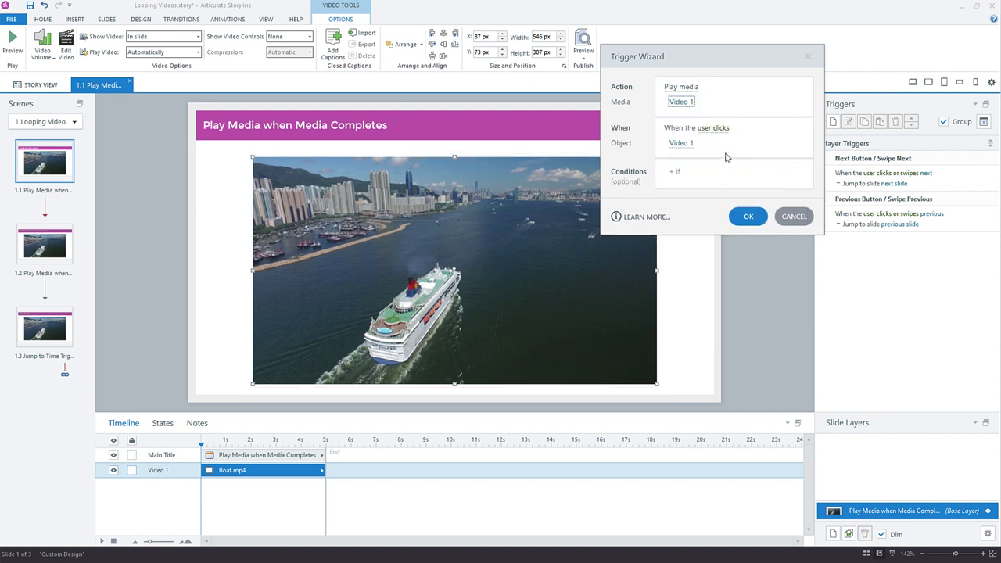
pyautogui.click(709, 132)
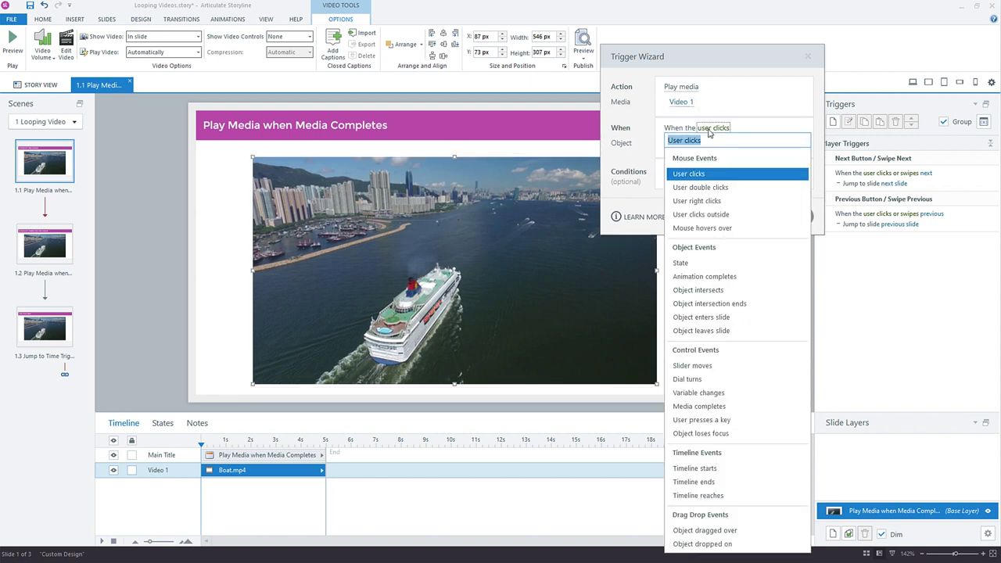
pyautogui.click(710, 408)
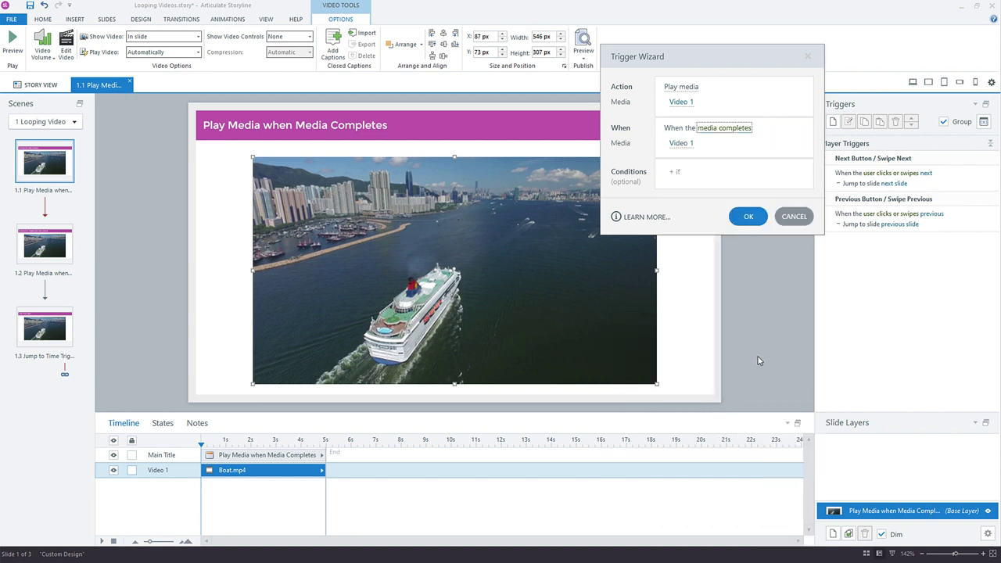
pyautogui.click(681, 145)
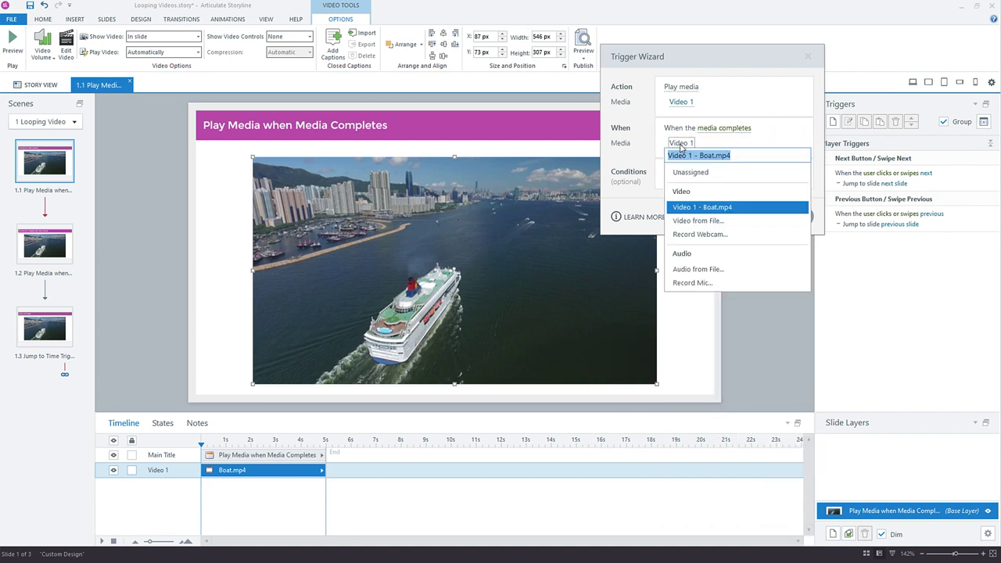
pyautogui.click(729, 211)
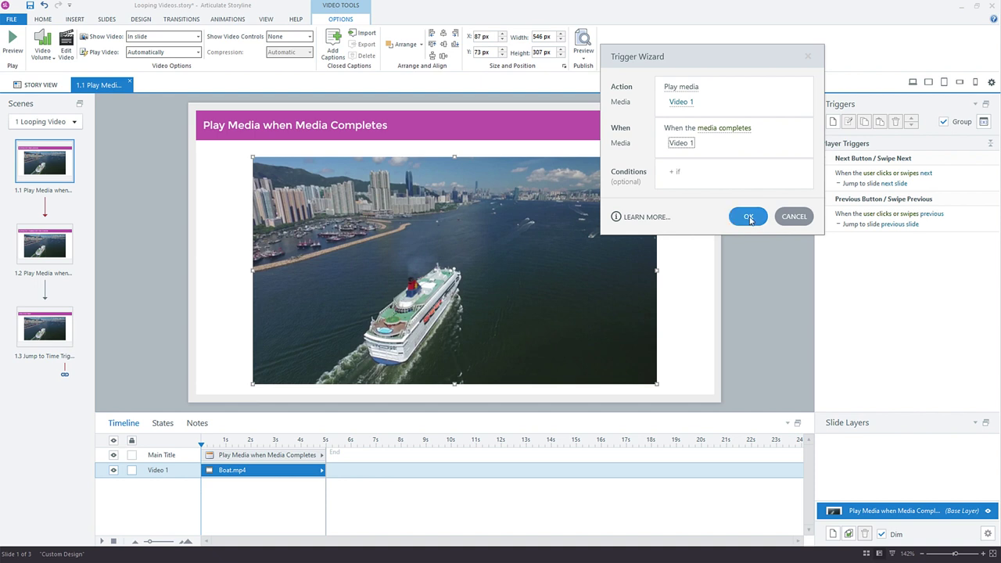
pyautogui.click(748, 218)
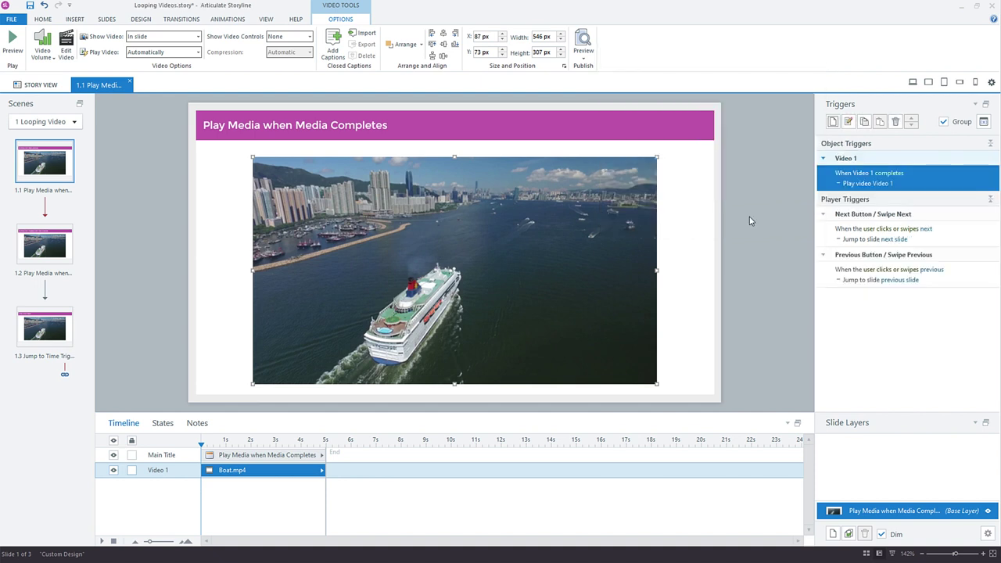
pyautogui.click(912, 82)
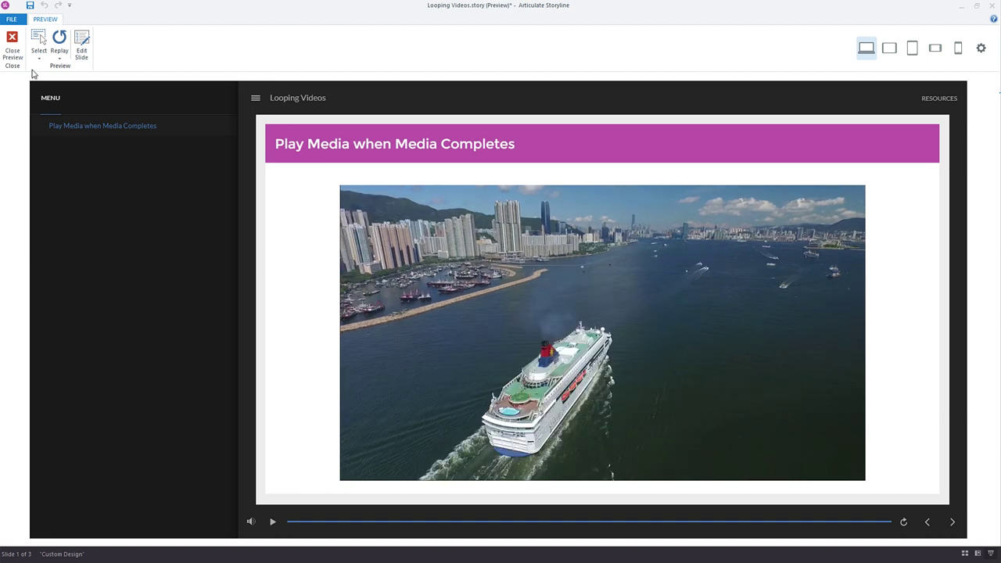
pyautogui.click(13, 45)
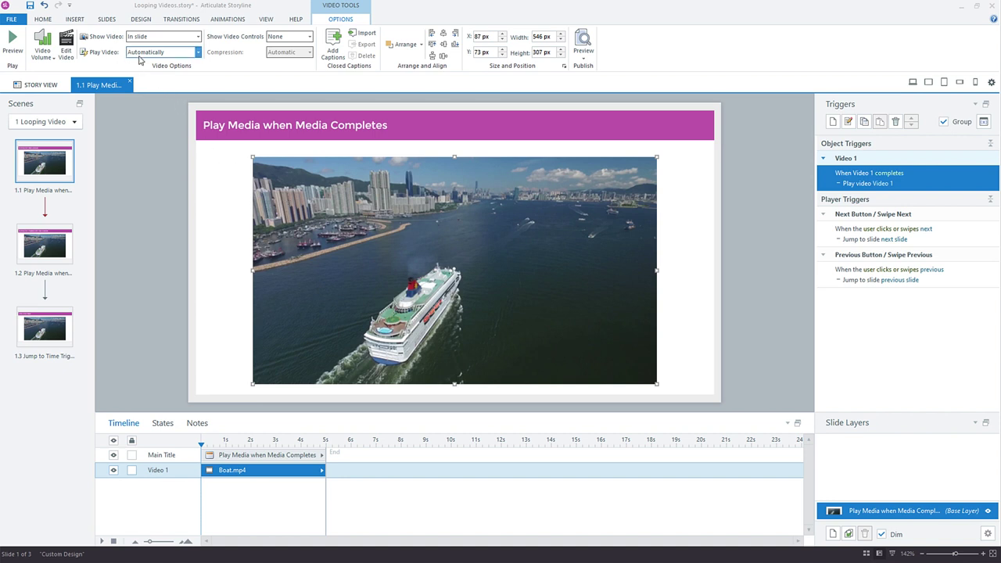
# Draw a rectangular hotspot covering the whole video on slide 1.1
pyautogui.click(75, 20)
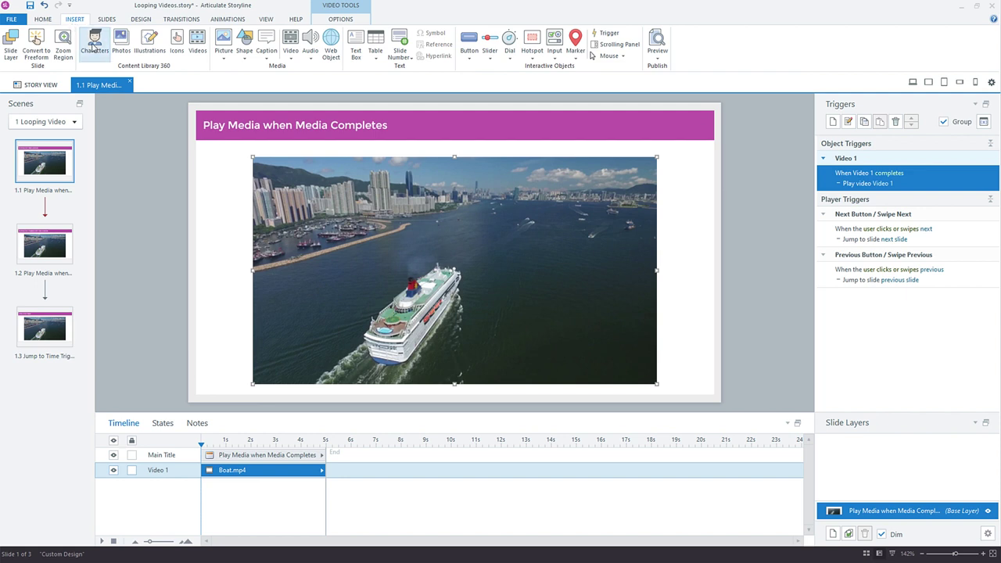
pyautogui.click(531, 59)
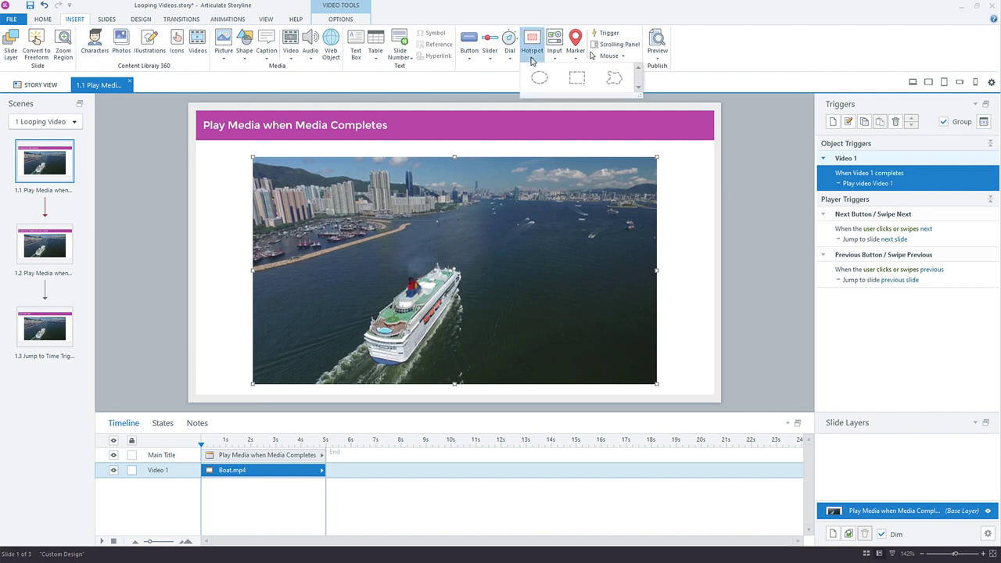
pyautogui.click(570, 82)
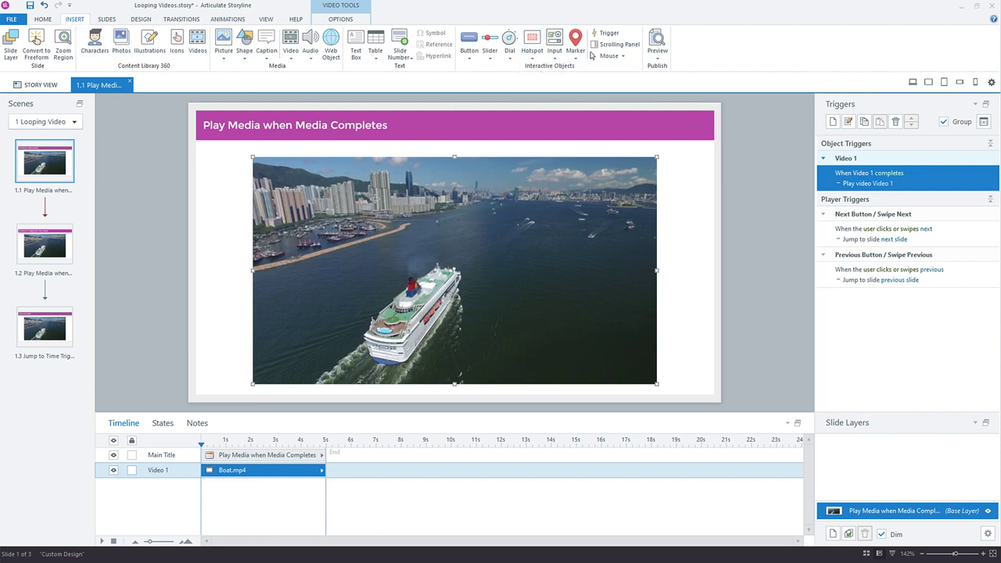
pyautogui.moveTo(253, 157); pyautogui.dragTo(658, 384)
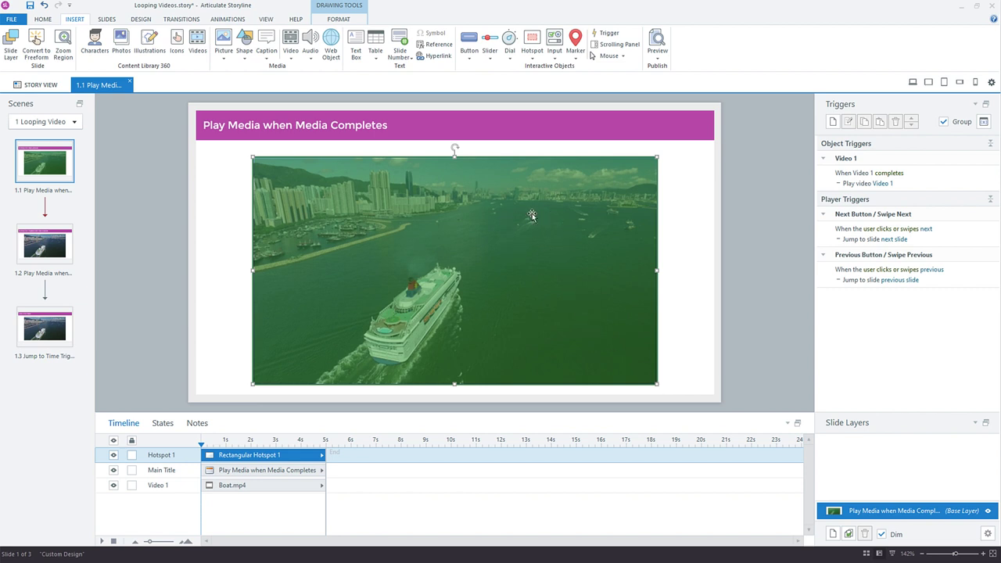
# Turn off Show Hand Cursor on Hover for the hotspot over the video, and preview the slide
pyautogui.rightClick(504, 200)
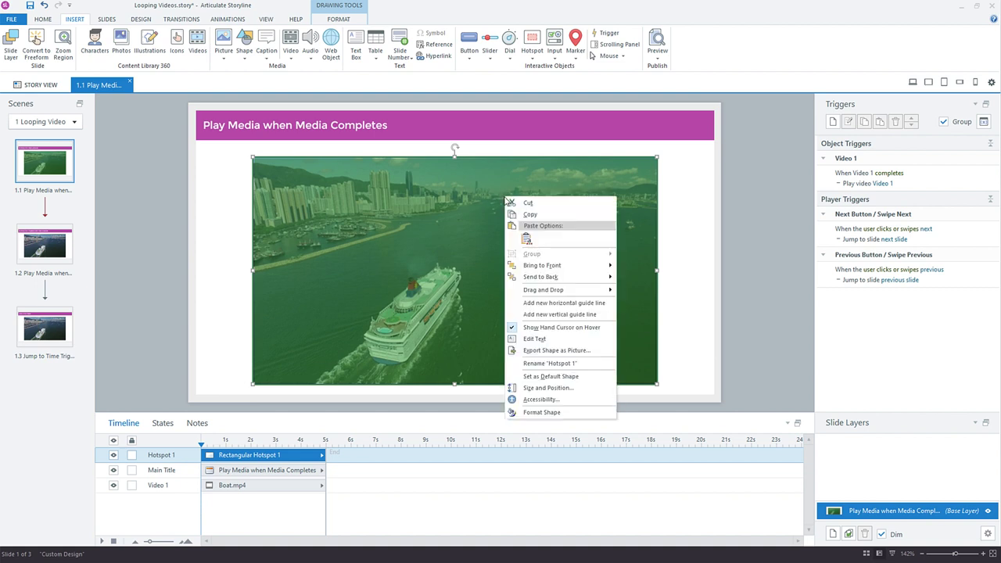
pyautogui.click(531, 329)
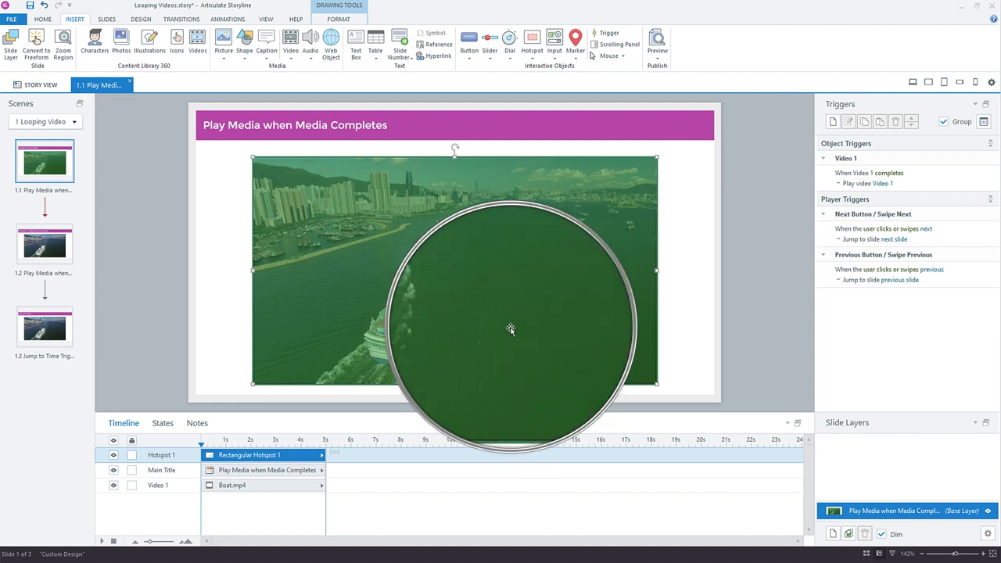
pyautogui.rightClick(509, 283)
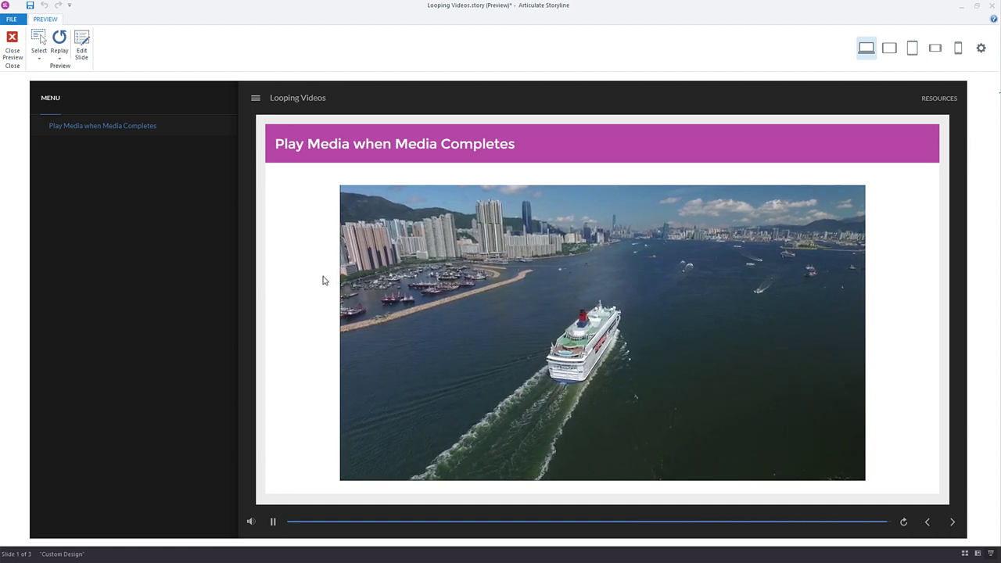
pyautogui.click(11, 46)
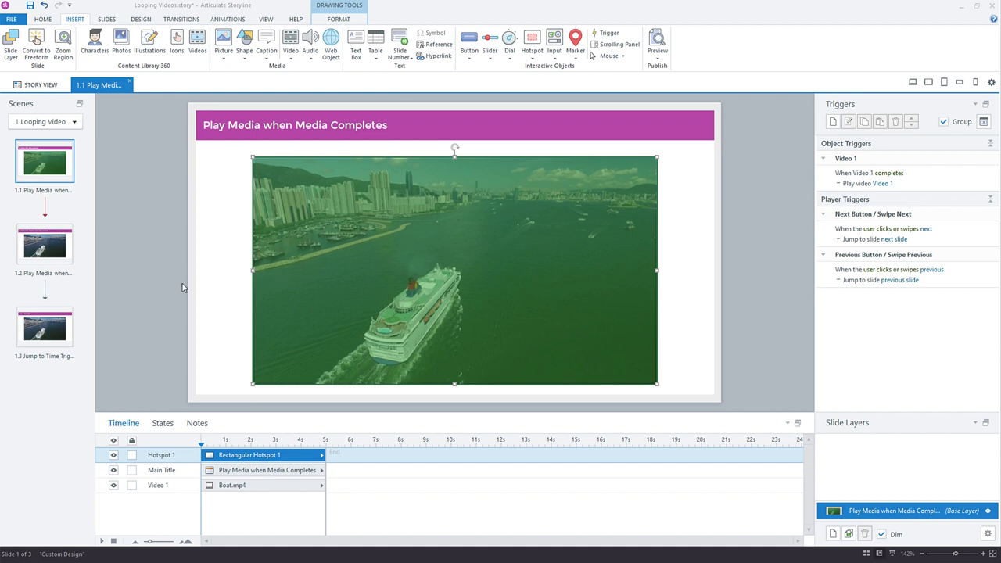
# Set the boat video on slide 1.2 to play When triggered
pyautogui.click(48, 243)
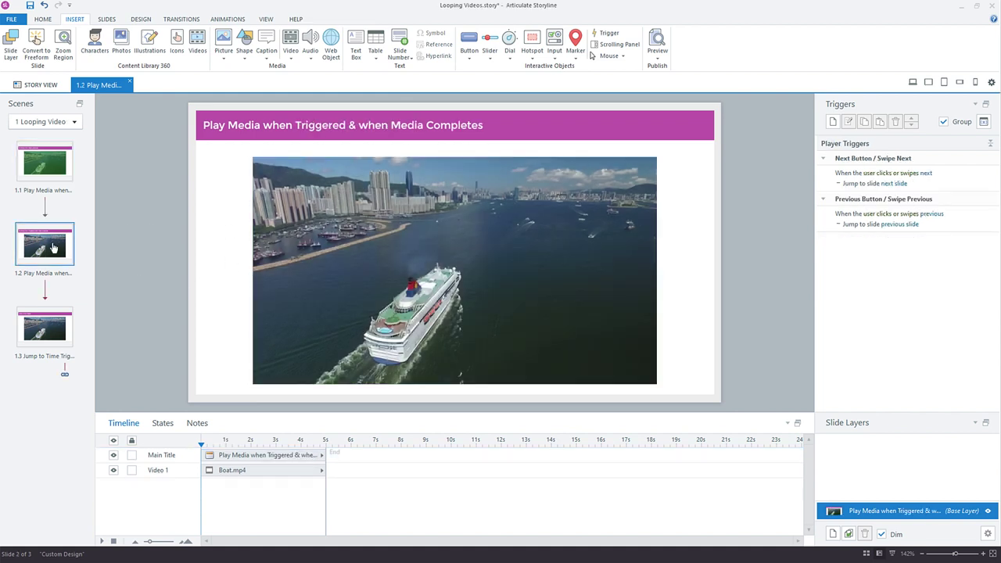
pyautogui.click(270, 281)
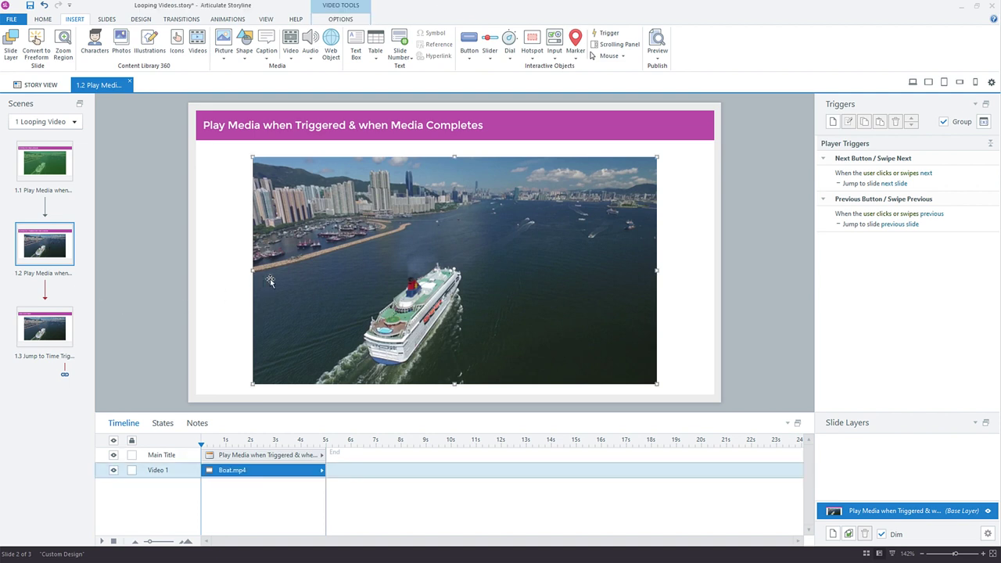
pyautogui.click(348, 20)
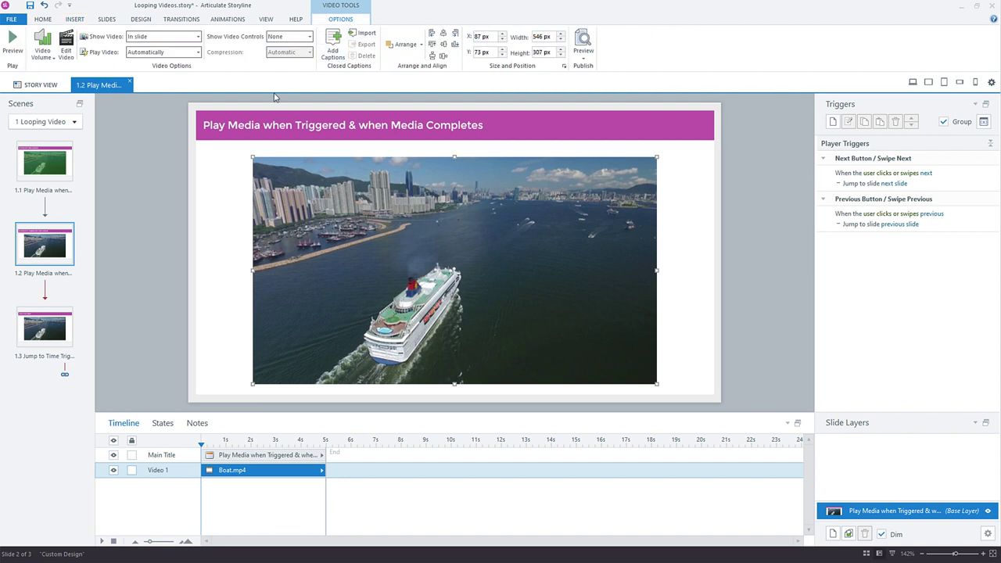
pyautogui.click(137, 56)
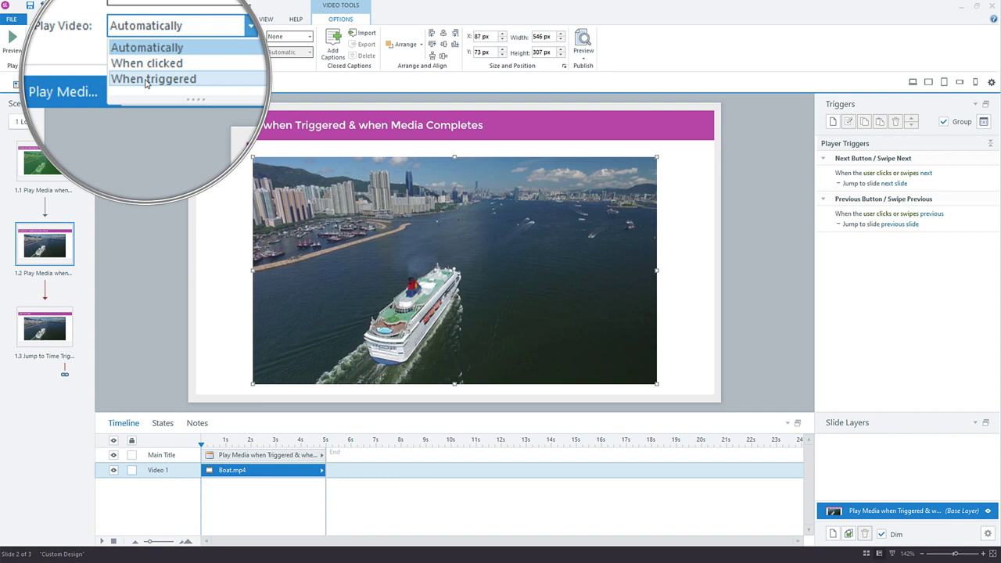
pyautogui.click(144, 79)
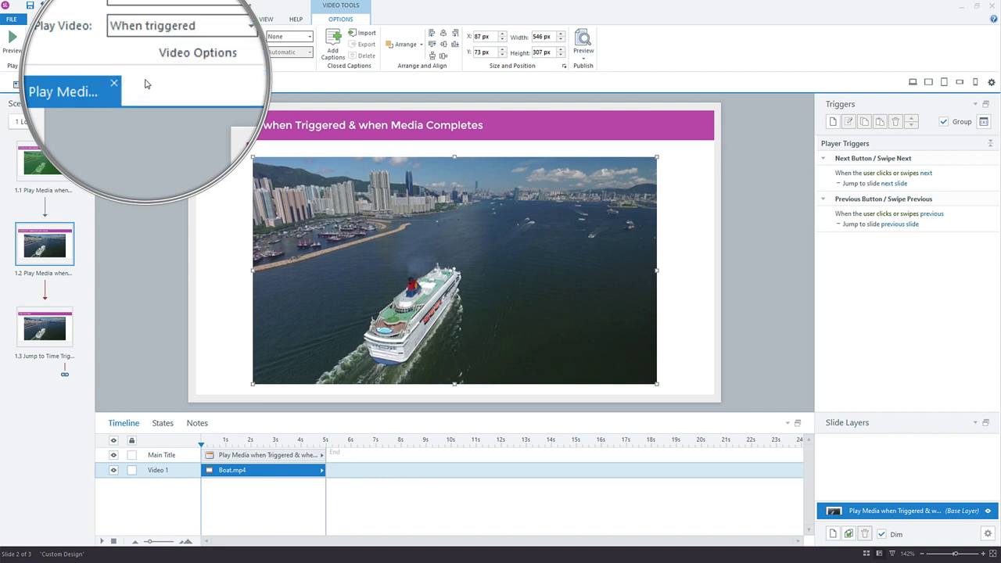
# Insert a square-cornered button about 142 by 49 px over the video's lower edge near its centre, and label it Play
pyautogui.click(76, 19)
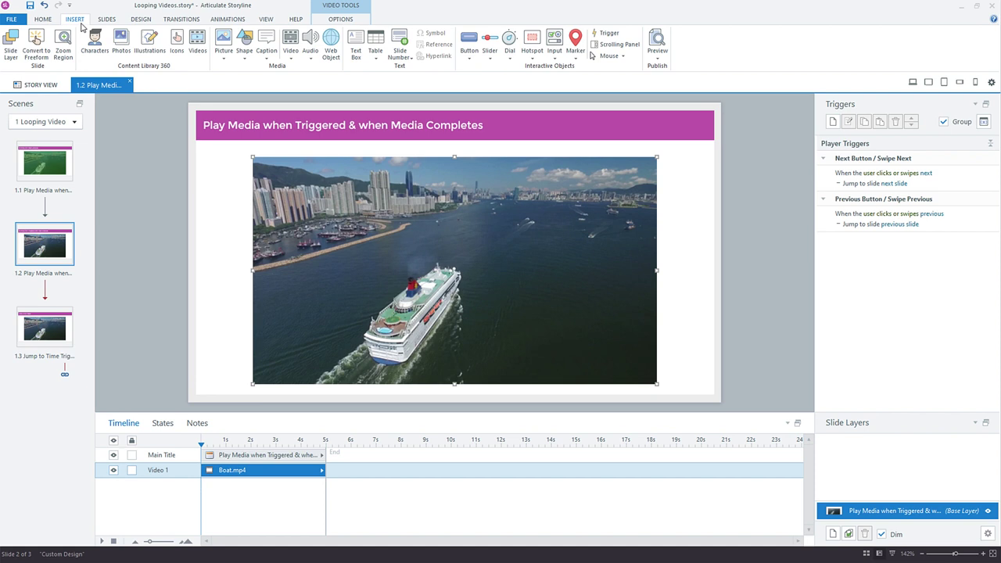
pyautogui.click(470, 49)
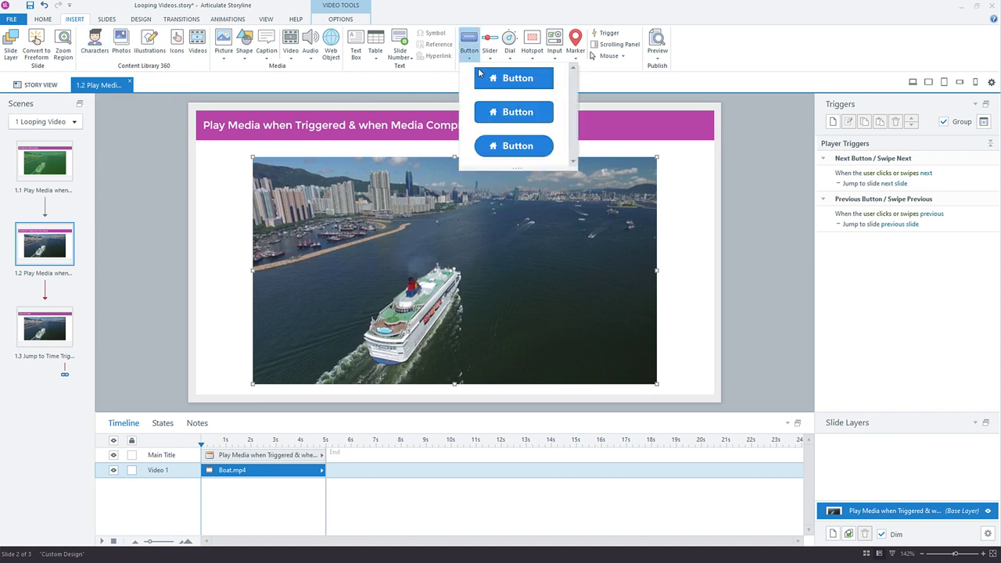
pyautogui.click(514, 78)
pyautogui.moveTo(387, 211)
pyautogui.mouseDown()
pyautogui.moveTo(496, 246)
pyautogui.moveTo(462, 378)
pyautogui.mouseUp()
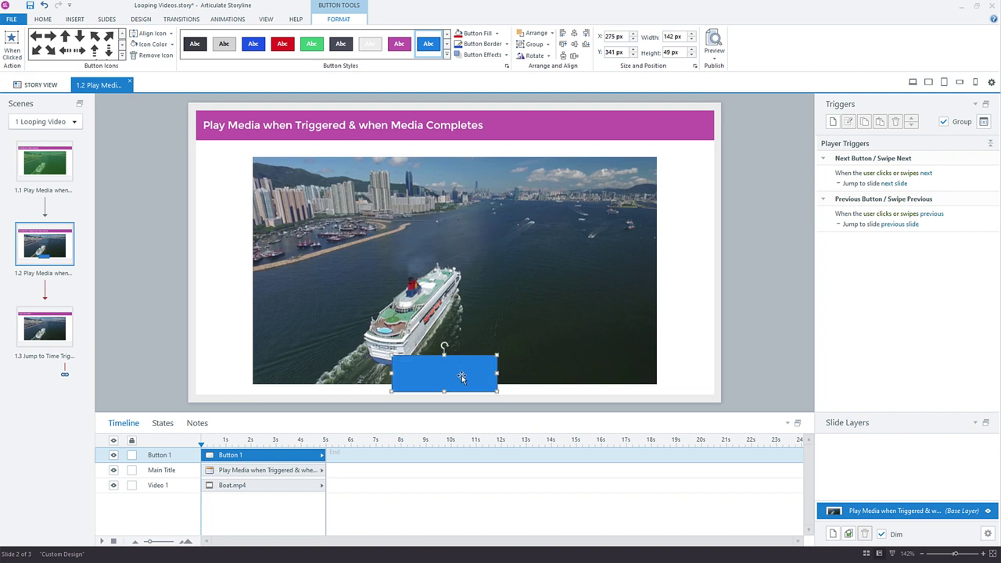
pyautogui.write('Play')
# Add a trigger that plays Video 1 when the user clicks the Play button (Button 1)
pyautogui.click(834, 123)
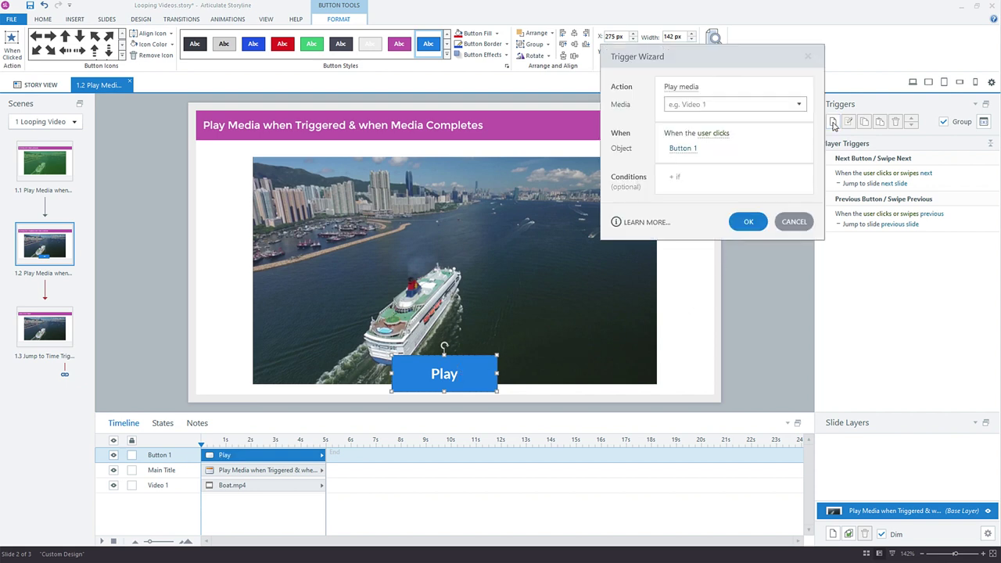
pyautogui.click(688, 106)
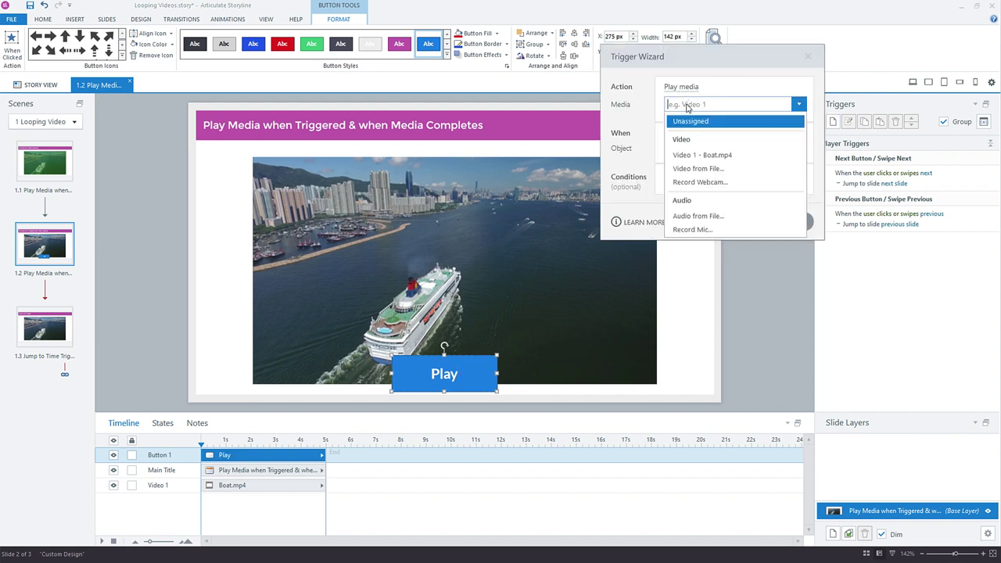
pyautogui.click(726, 156)
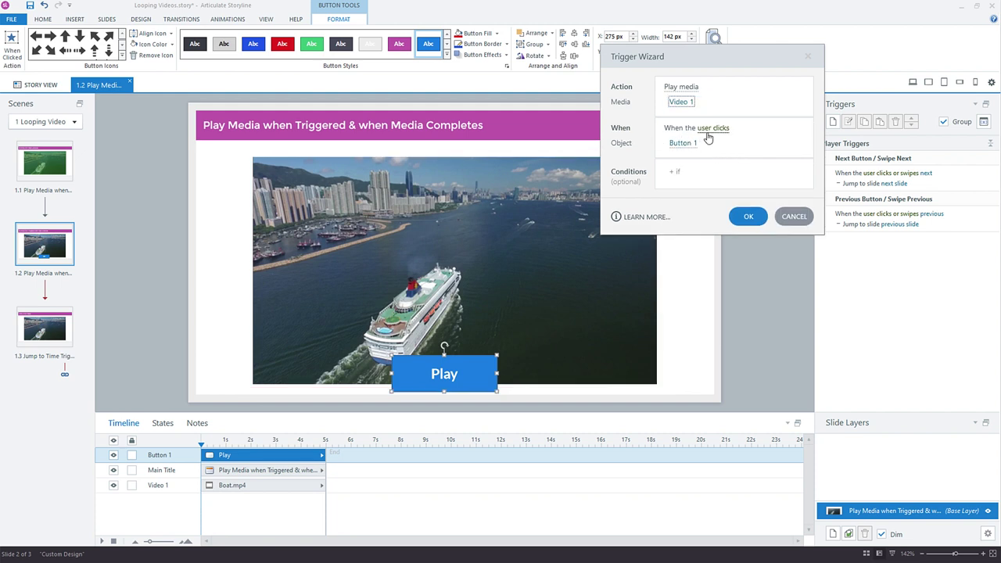
pyautogui.click(684, 143)
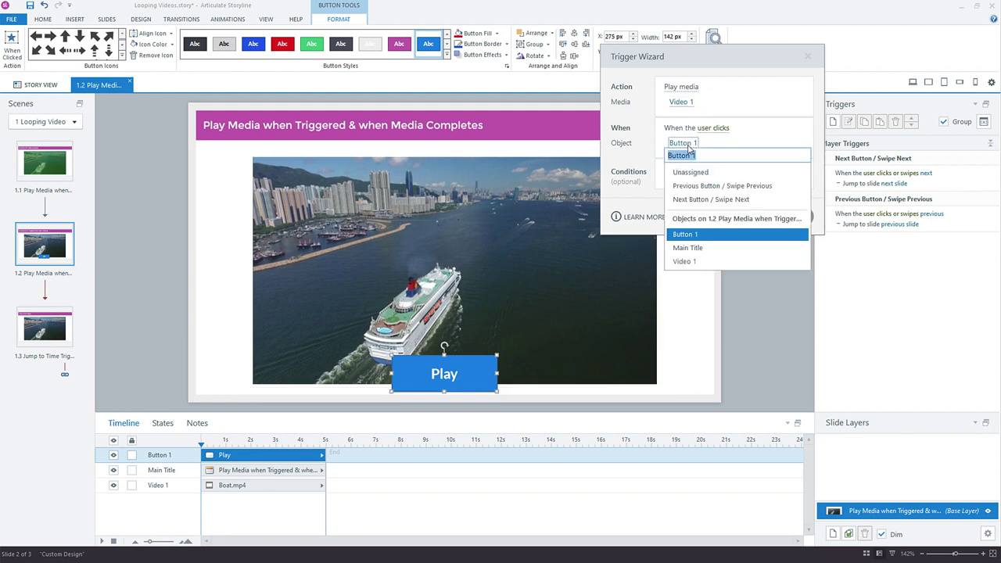
pyautogui.click(693, 241)
pyautogui.click(745, 223)
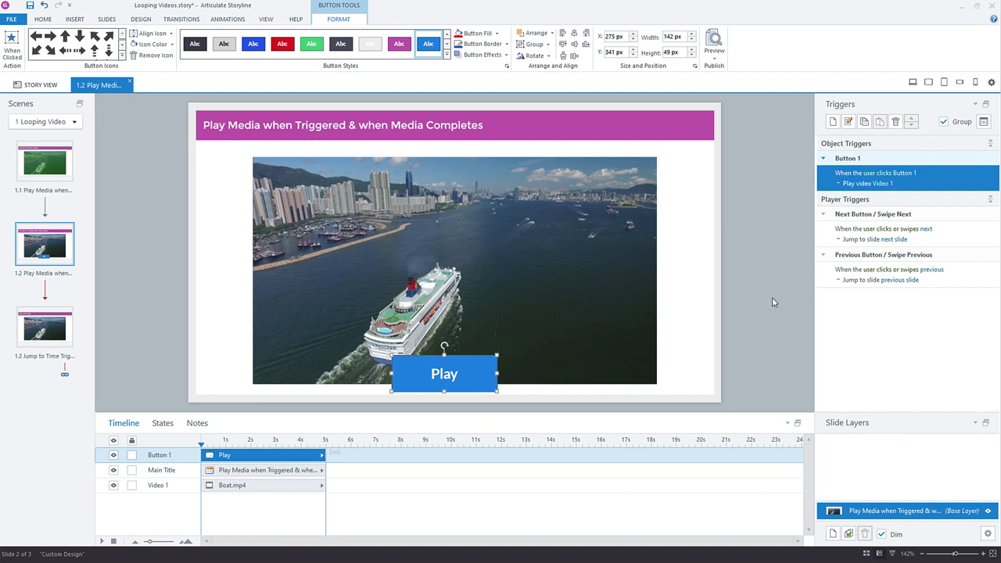
# Add a trigger on slide 1.2 that plays Video 1 when the media Video 1 completes
pyautogui.click(834, 122)
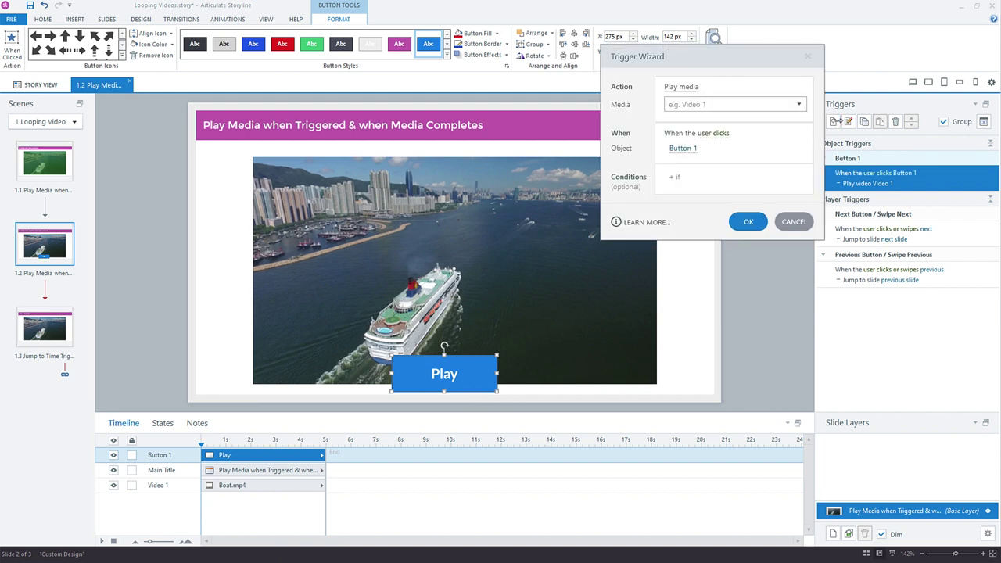
pyautogui.click(685, 105)
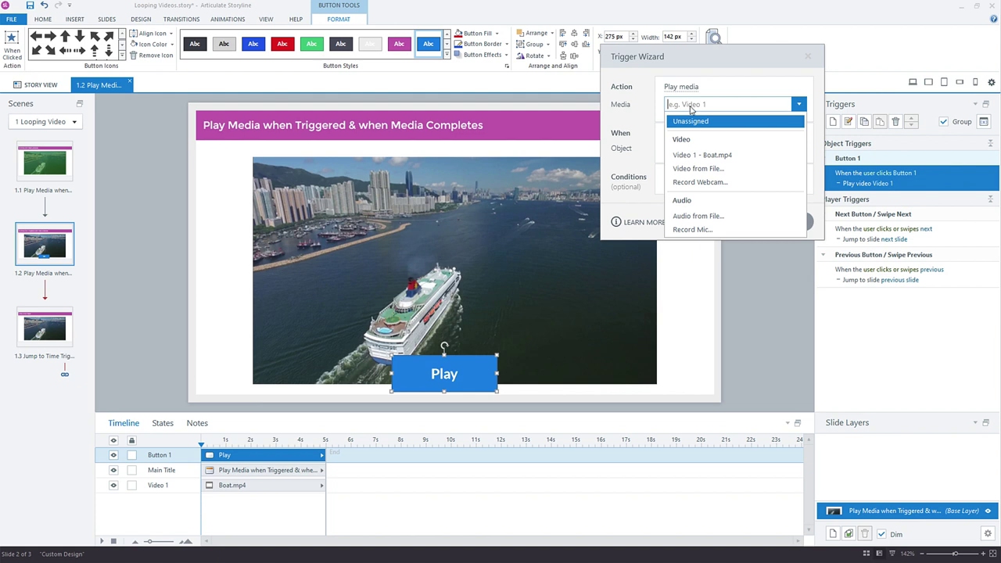
pyautogui.click(708, 154)
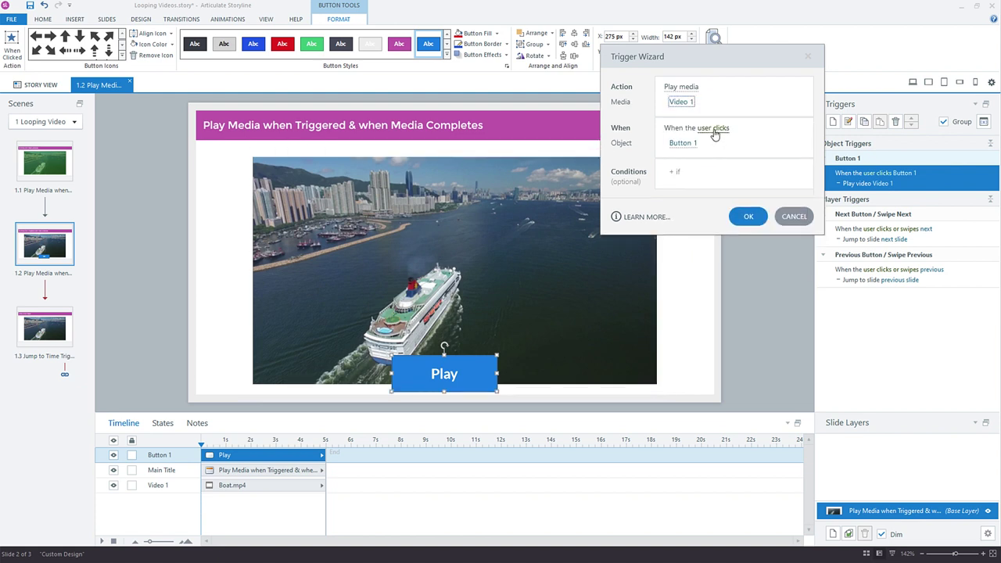
pyautogui.click(714, 132)
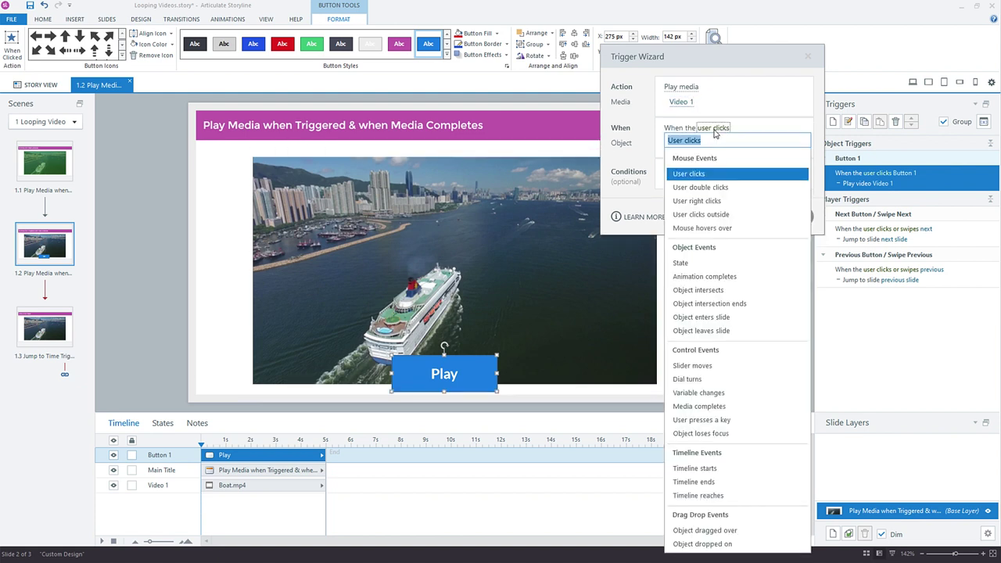
pyautogui.click(736, 407)
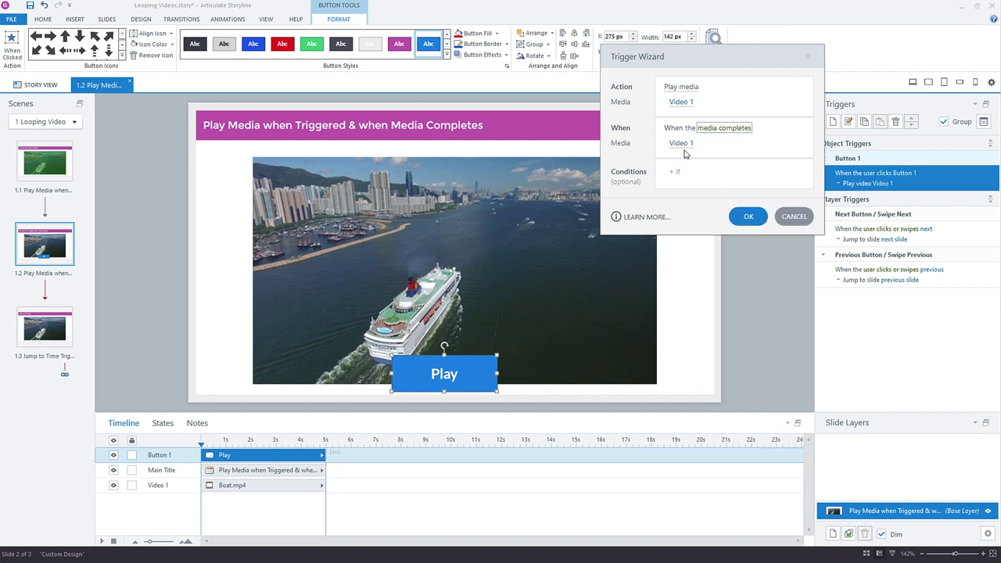
pyautogui.click(744, 221)
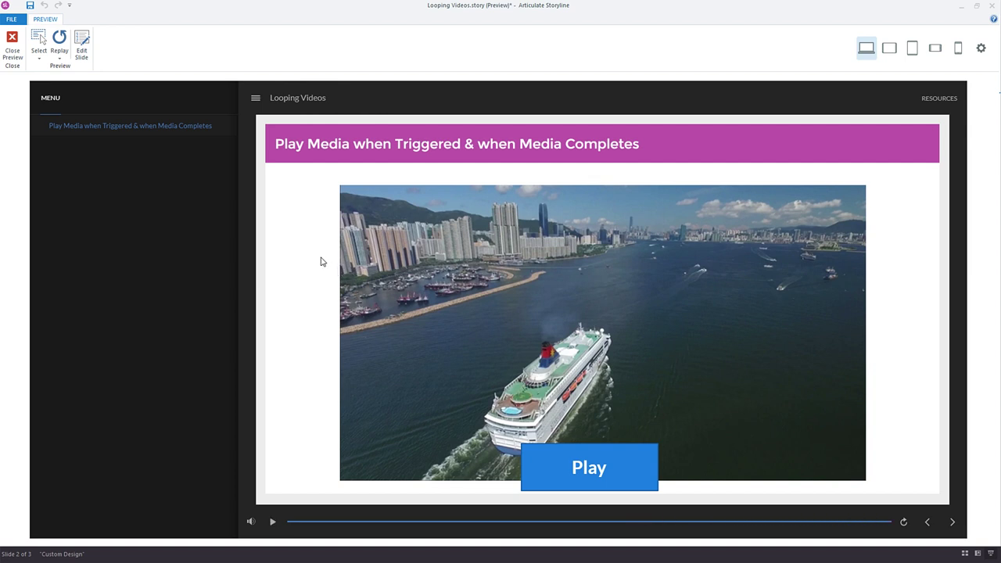
# Test the Play button in the preview of slide 1.2, and close the preview
pyautogui.click(588, 470)
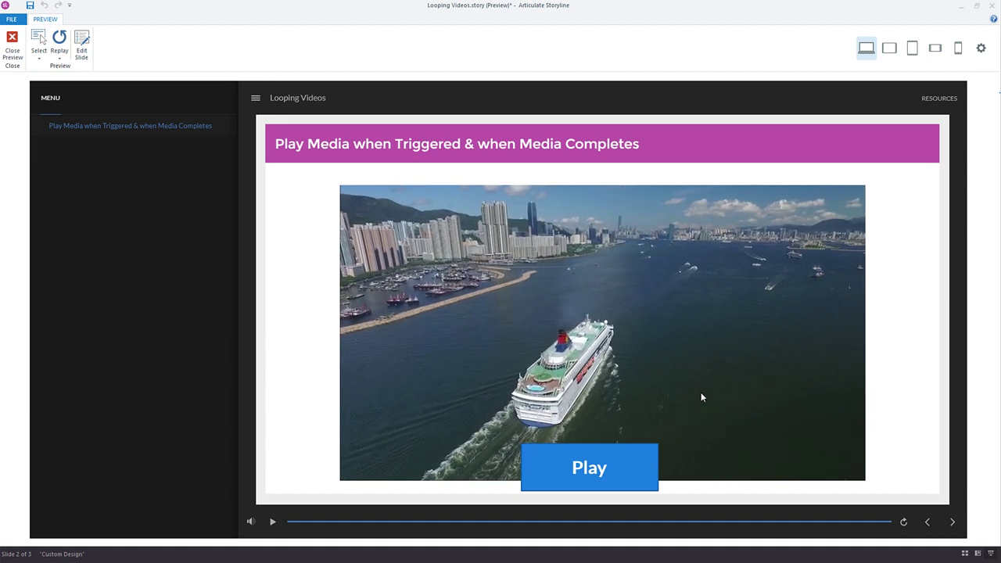
pyautogui.click(13, 47)
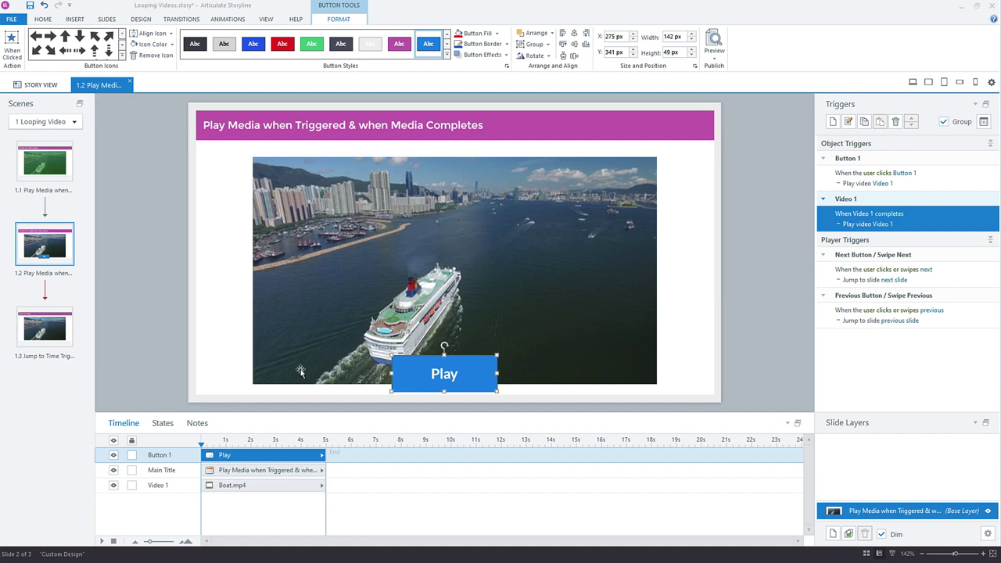
# Open slide 1.3, Jump to Time Trigger, and check the playback options of its boat video
pyautogui.click(51, 343)
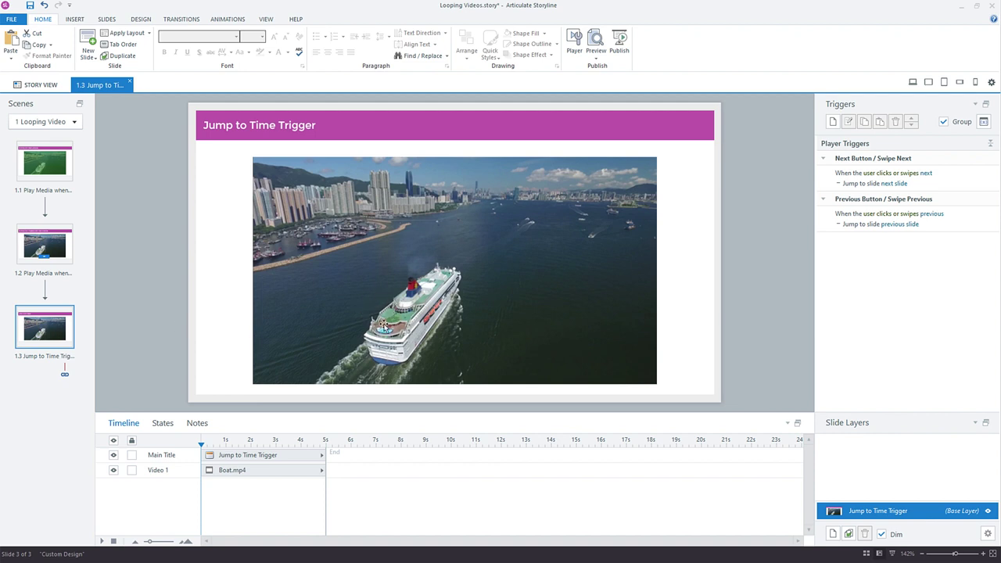
pyautogui.click(383, 325)
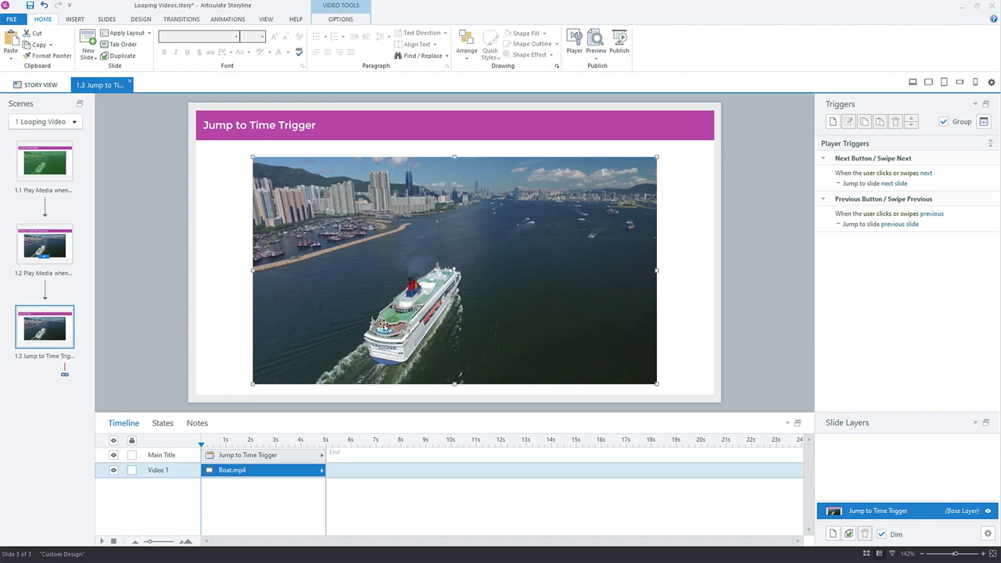
pyautogui.click(337, 20)
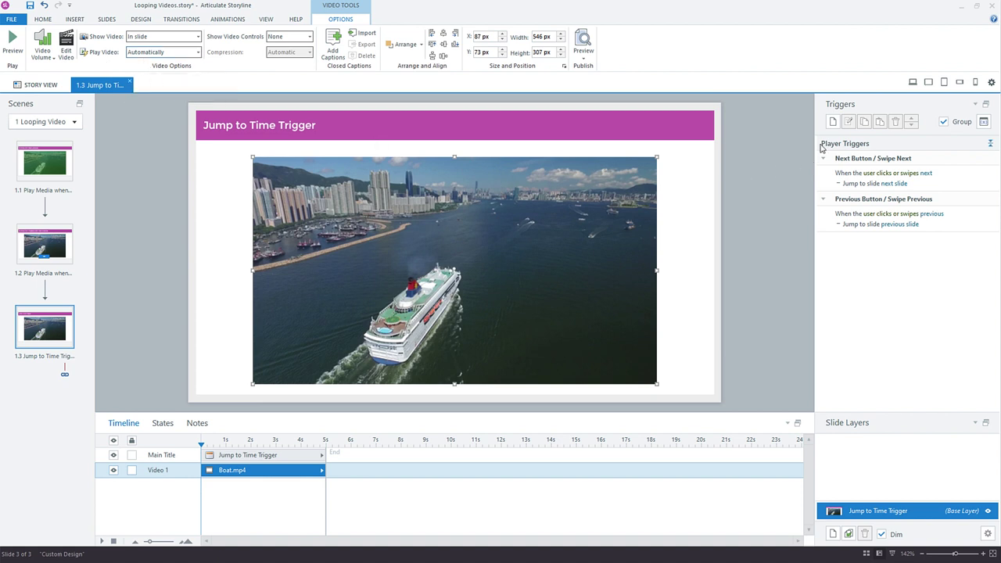
# Add a trigger that jumps to time 0s on this slide when Video 1 completes, with the Play timeline option enabled
pyautogui.click(834, 123)
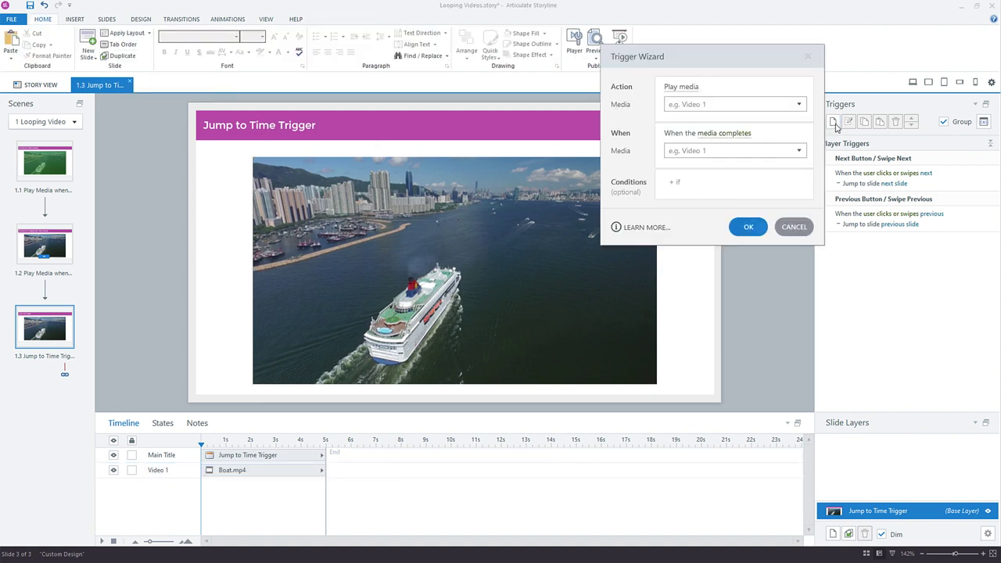
pyautogui.click(693, 89)
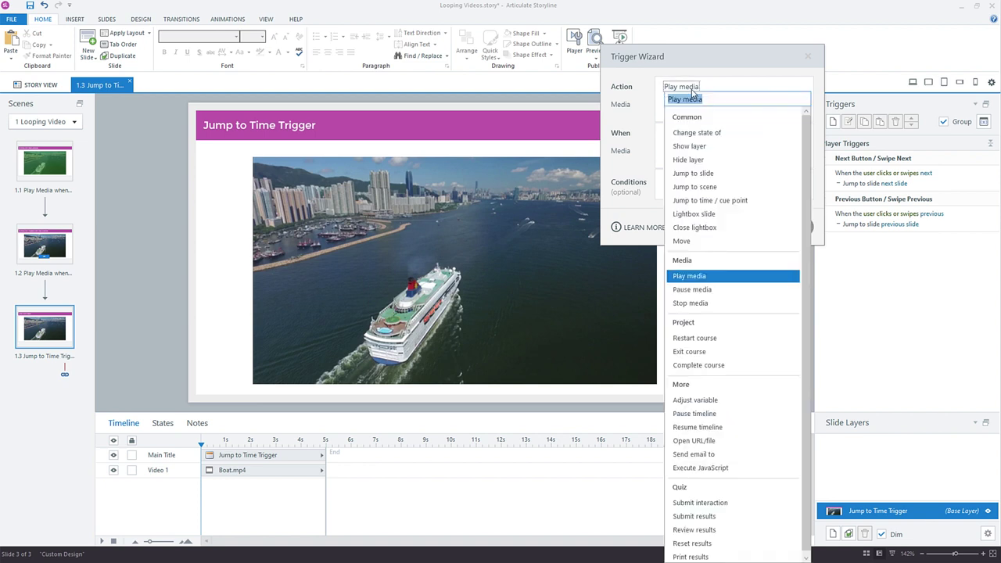
pyautogui.click(721, 201)
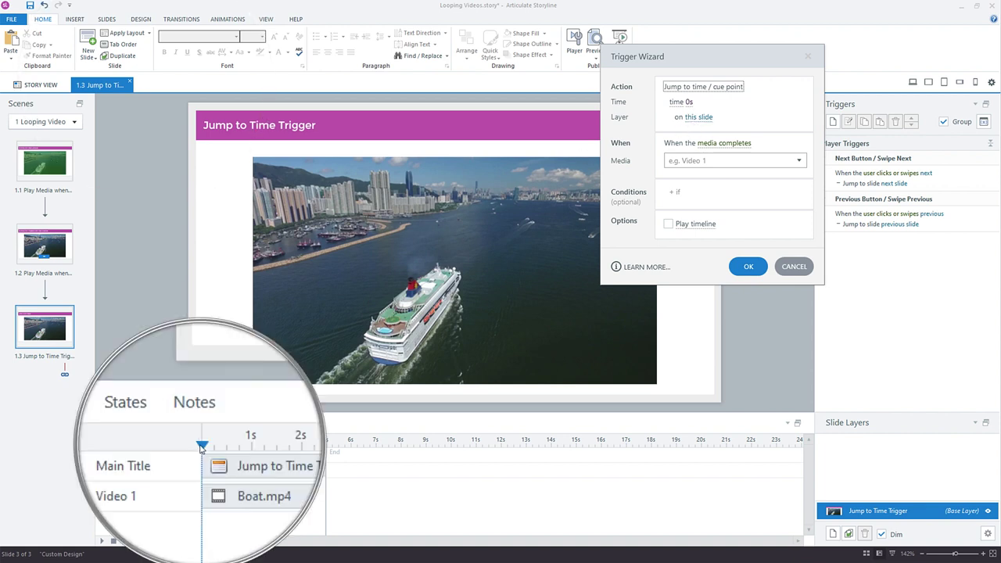
pyautogui.click(728, 144)
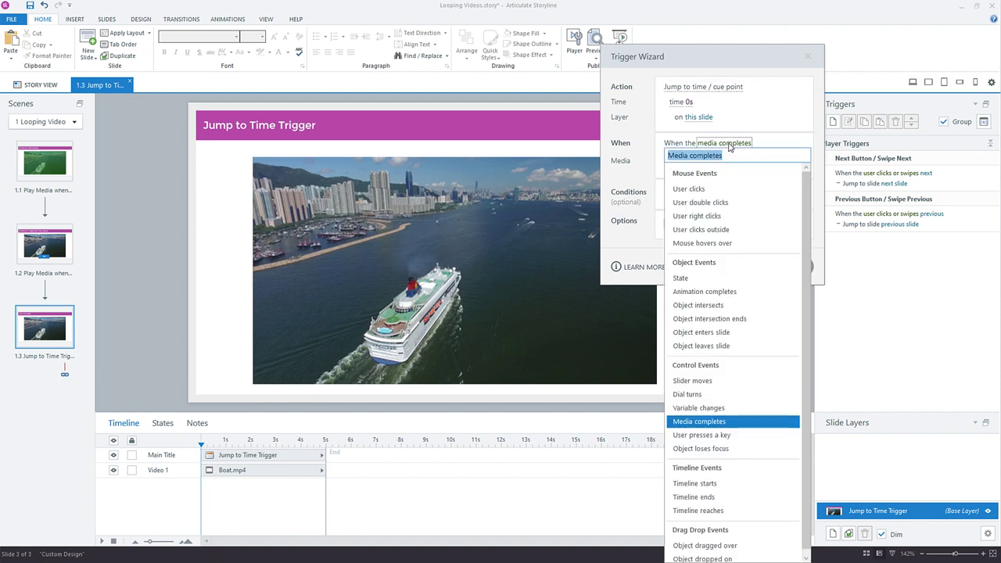
pyautogui.click(706, 422)
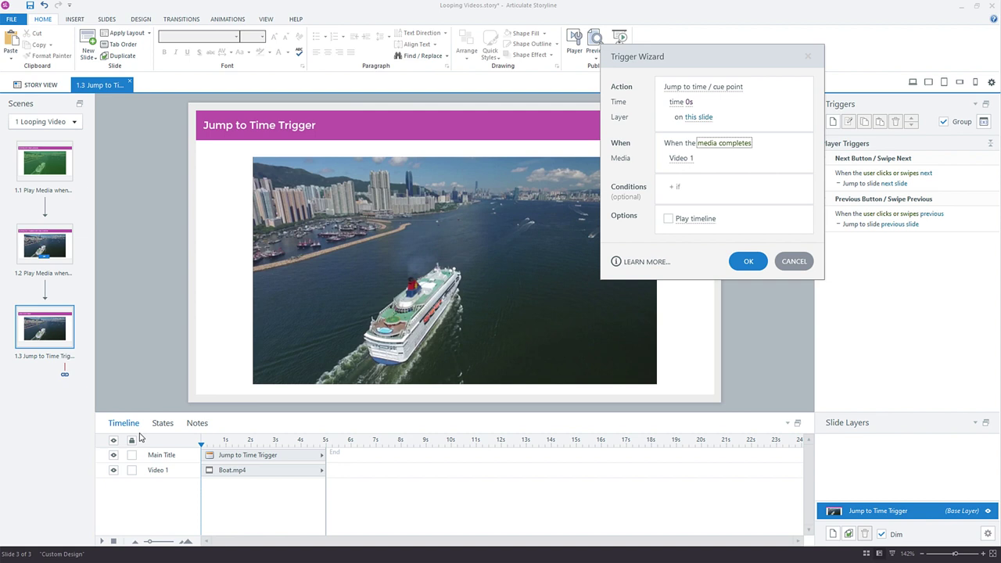
pyautogui.click(669, 219)
pyautogui.click(748, 261)
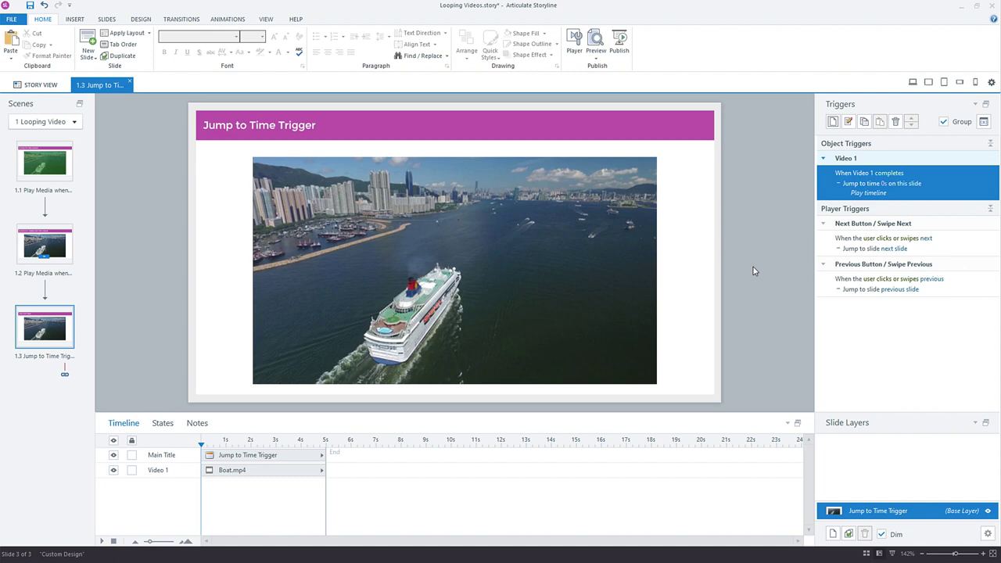
# Preview the video playback on slide 1.3, close the preview, and go back to slide 1.2
pyautogui.click(913, 82)
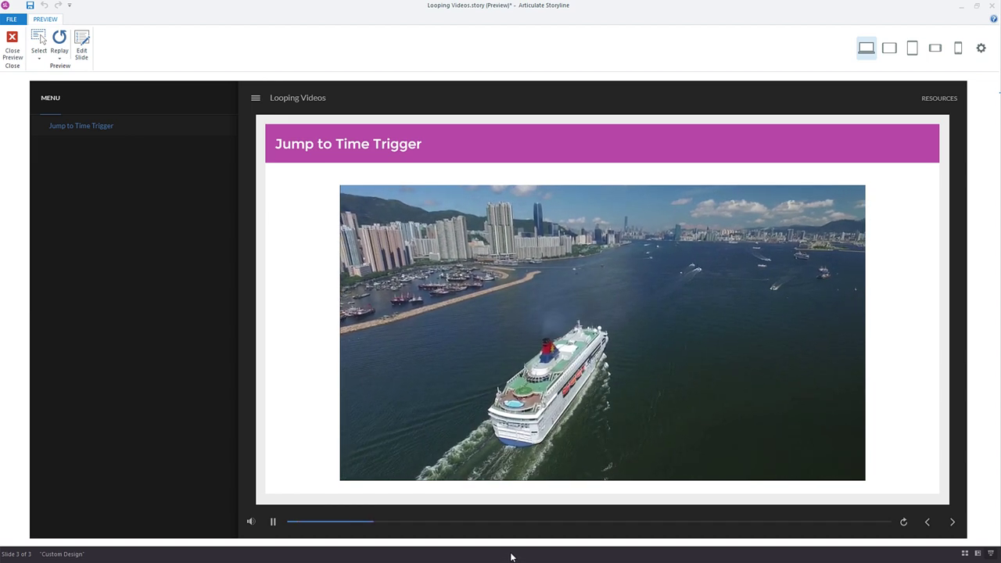
pyautogui.moveTo(492, 522); pyautogui.dragTo(572, 520)
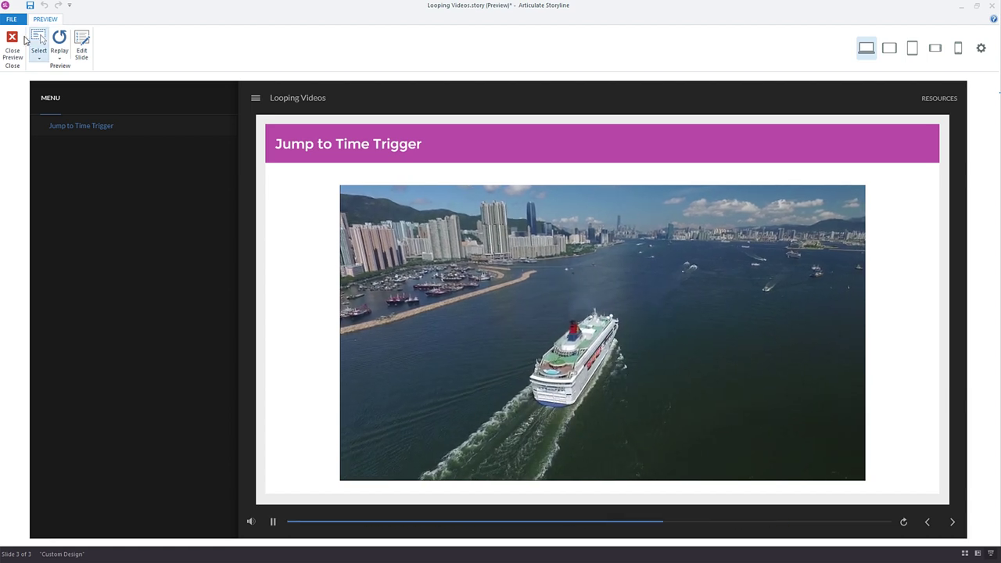
pyautogui.click(20, 43)
pyautogui.click(47, 260)
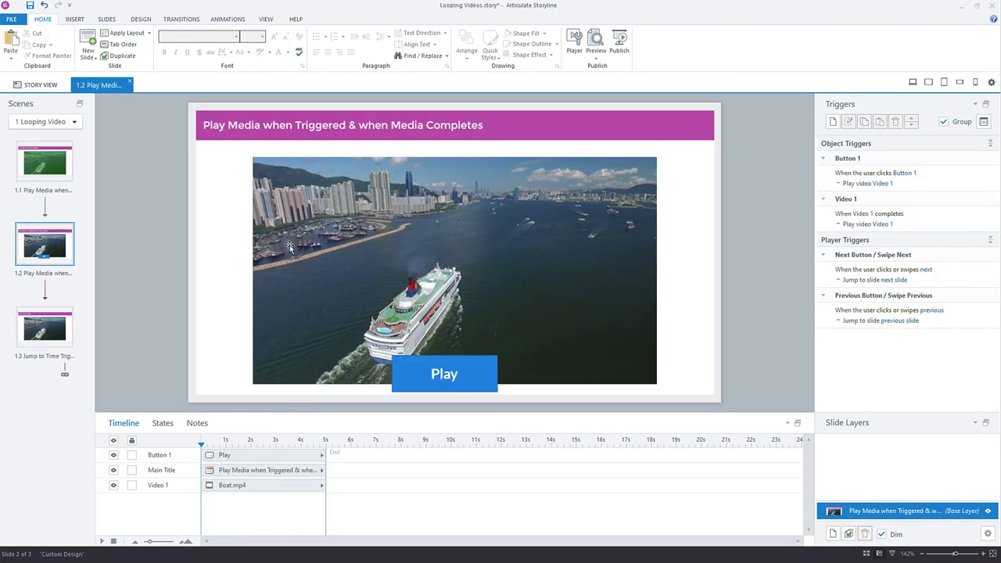